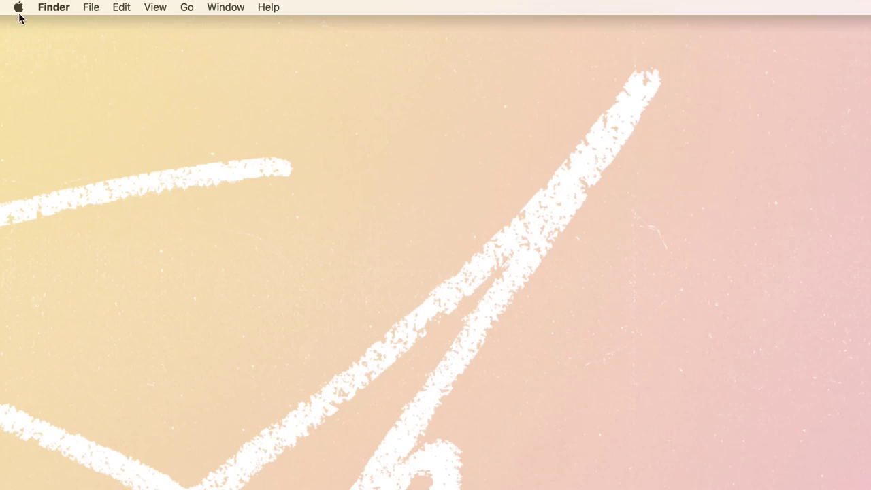
- Choose the LACIE SHARE drive as the Time Machine backup disk in System Preferences
click(19, 13)
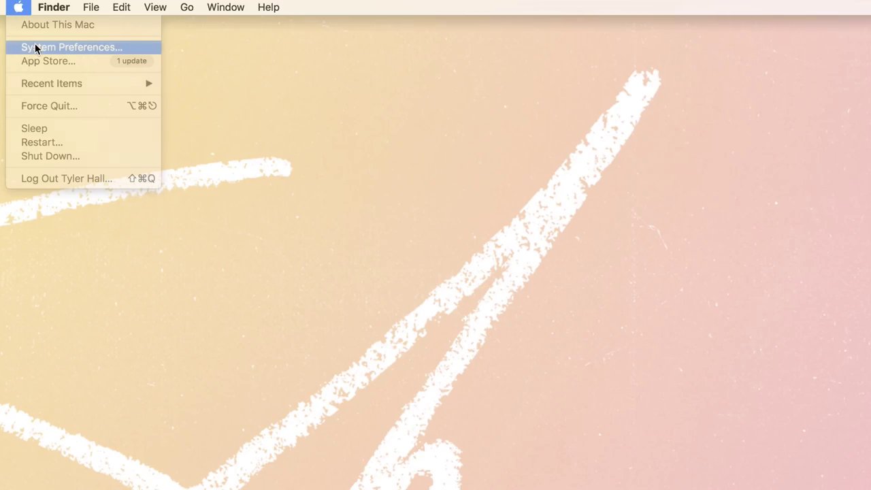
click(35, 46)
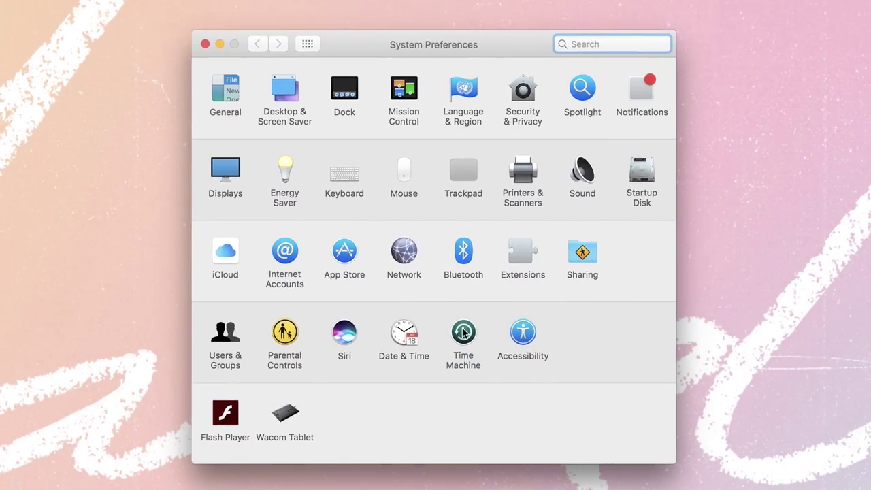
click(463, 332)
click(501, 174)
click(378, 98)
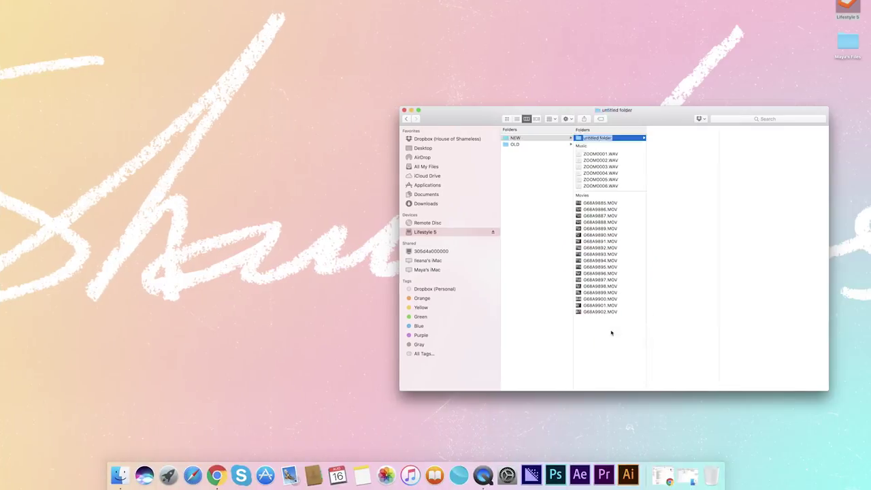
- Name the new folder Trips and create a NOLA subfolder inside it
text(07-05-)
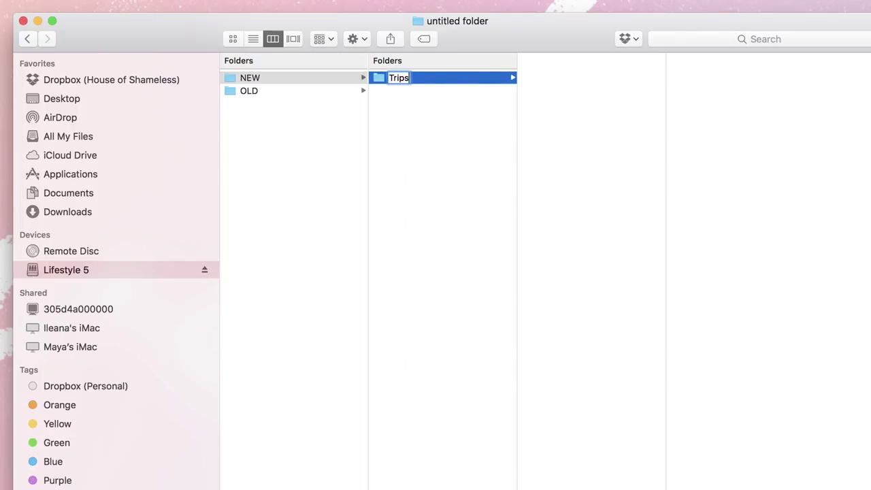
key(Return)
right_click(580, 150)
click(617, 155)
text(NOLA)
key(Return)
- Add Toronto and Chicago subfolders inside Trips
right_click(610, 136)
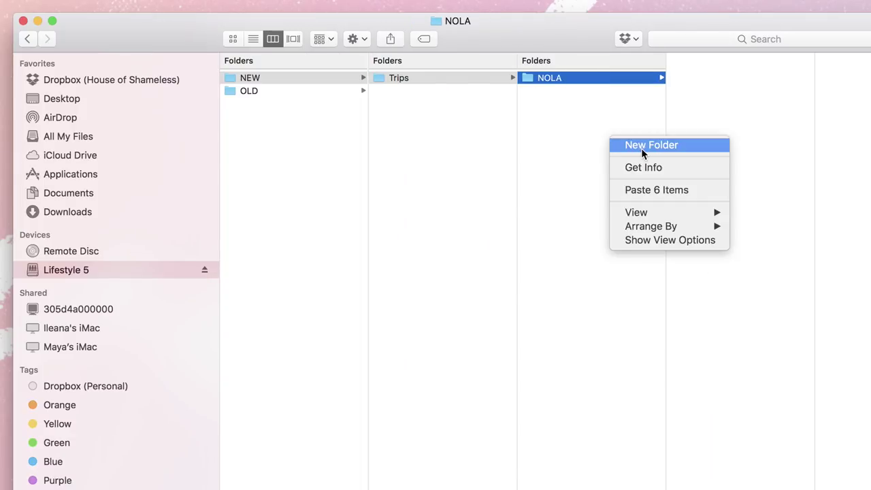
click(641, 148)
text(Toronto)
key(Return)
right_click(625, 144)
click(643, 151)
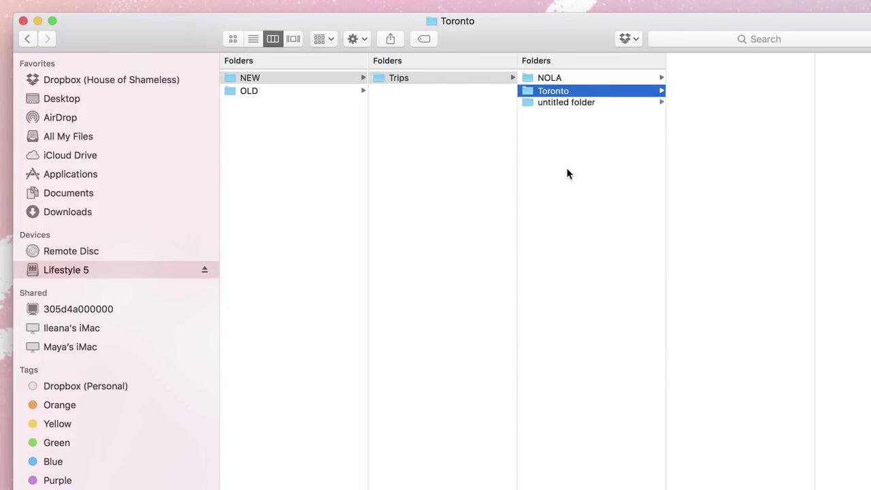
text(Chicago)
key(Return)
- Add a fourth subfolder named LA inside Trips
right_click(589, 175)
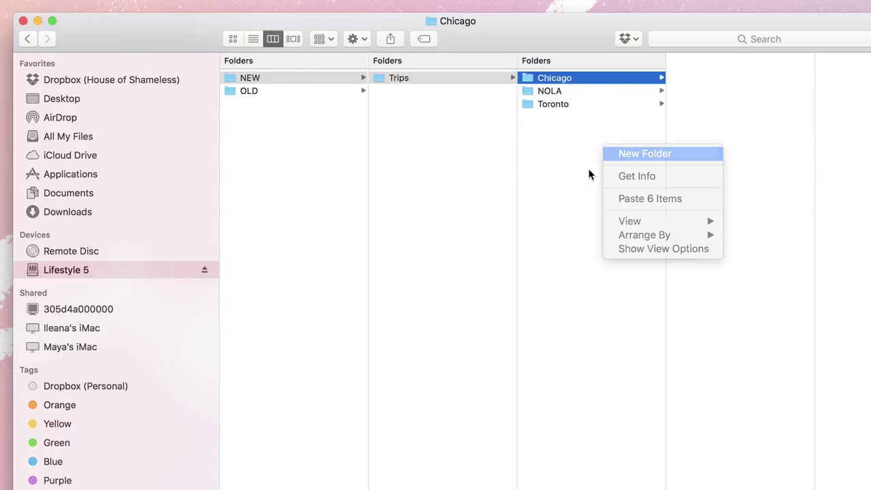
key(Return)
text(LA)
key(Return)
key(Left)
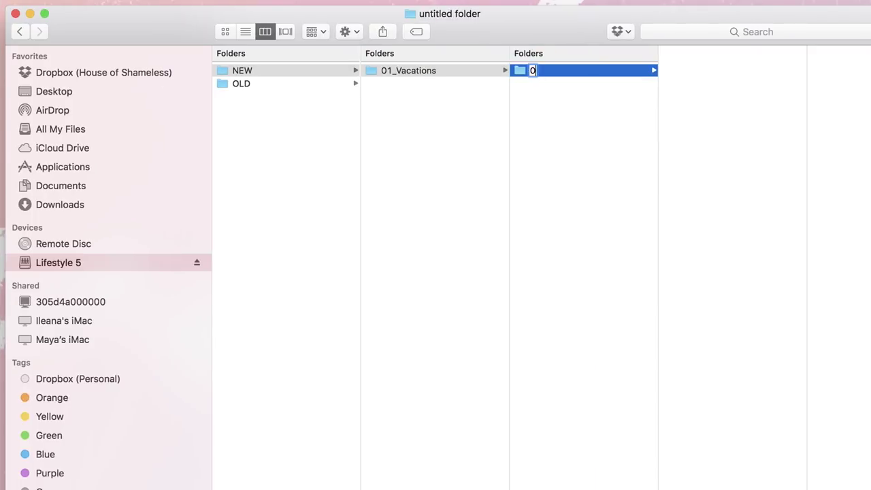
- Create the 02_Trinidad and 03_Toronto subfolders inside 01_Vacations
right_click(578, 128)
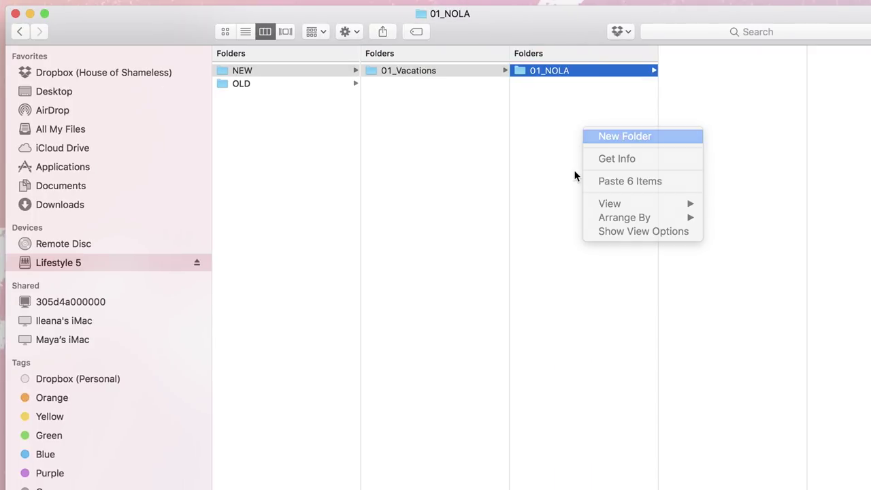
click(621, 136)
text(02_Trini)
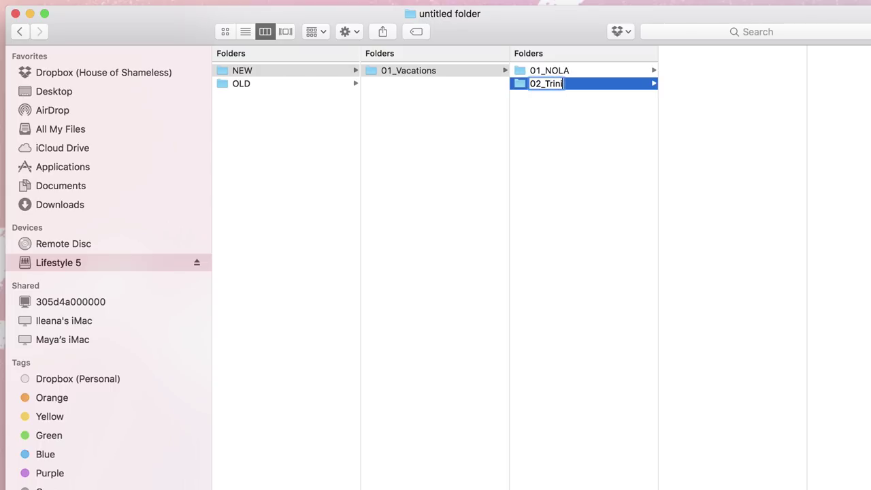
text(dad)
right_click(567, 171)
click(600, 181)
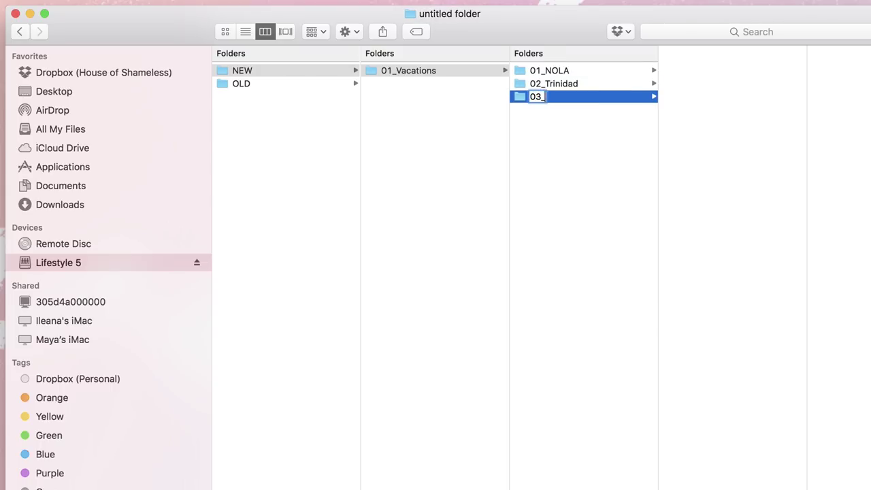
click(599, 277)
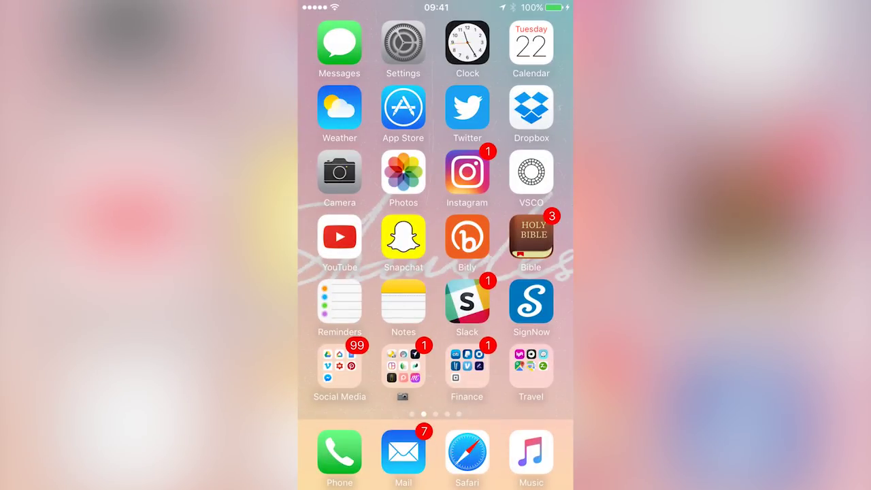
- Rename the Finance banking folder to the 💸 emoji
click(466, 367)
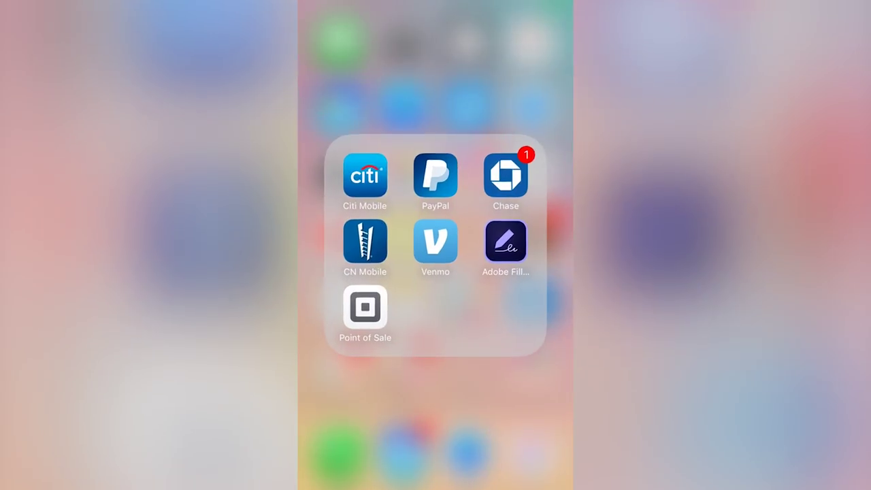
click(434, 87)
click(523, 87)
text(💸)
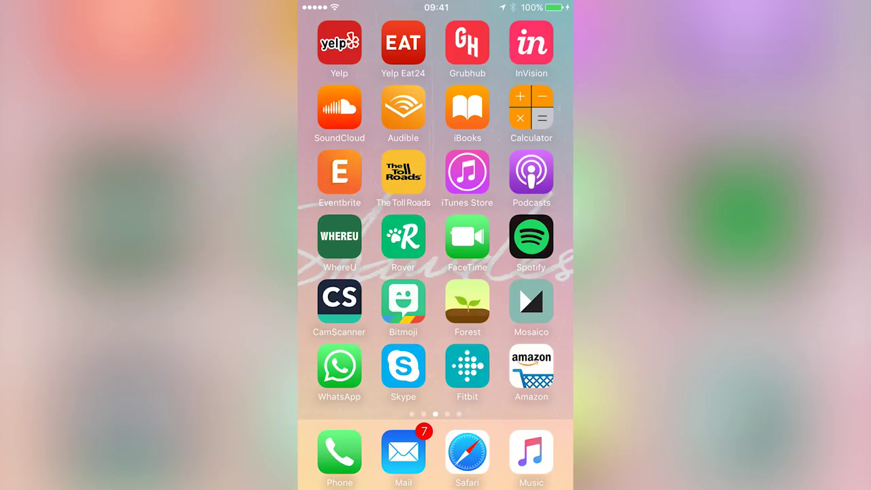
drag(517, 244, 367, 245)
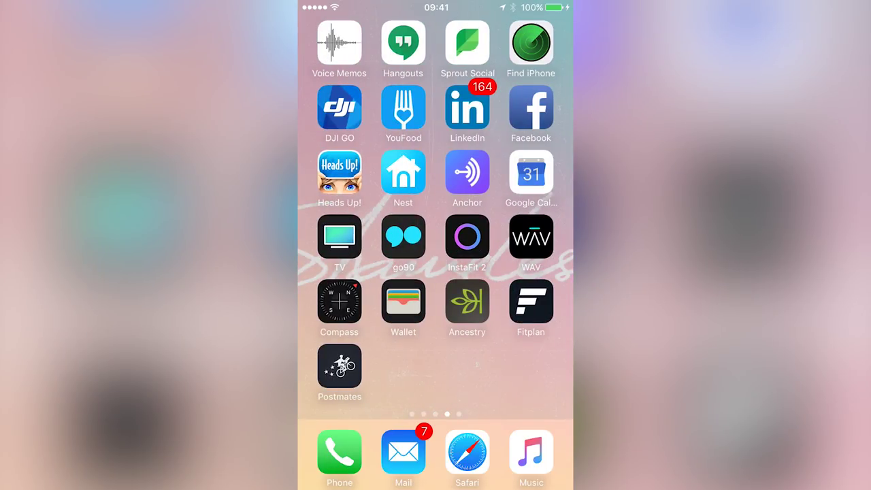
- Swipe back one home-screen page toward the Dropbox app
drag(367, 245, 517, 245)
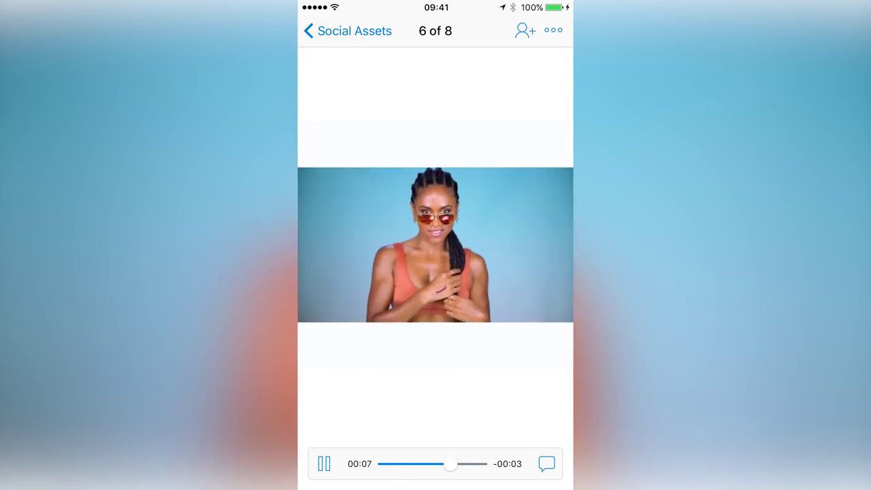
- Export the HOW TO video from Dropbox and save it to the phone
click(553, 30)
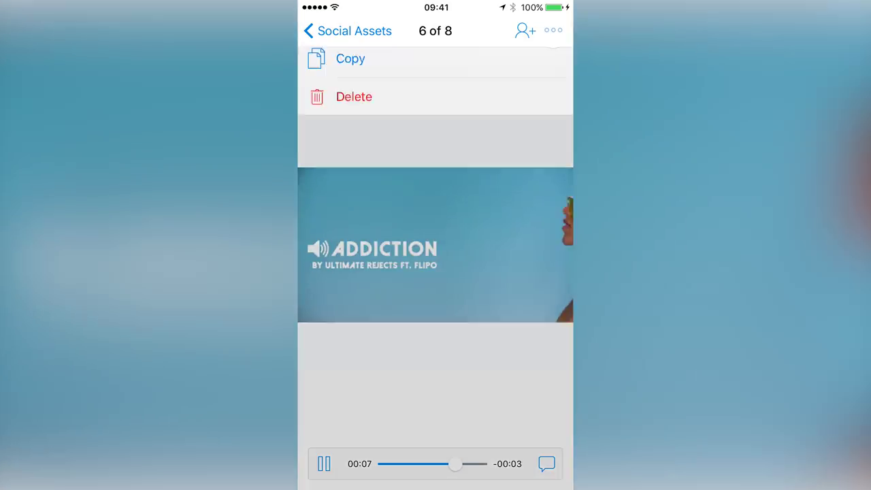
click(354, 117)
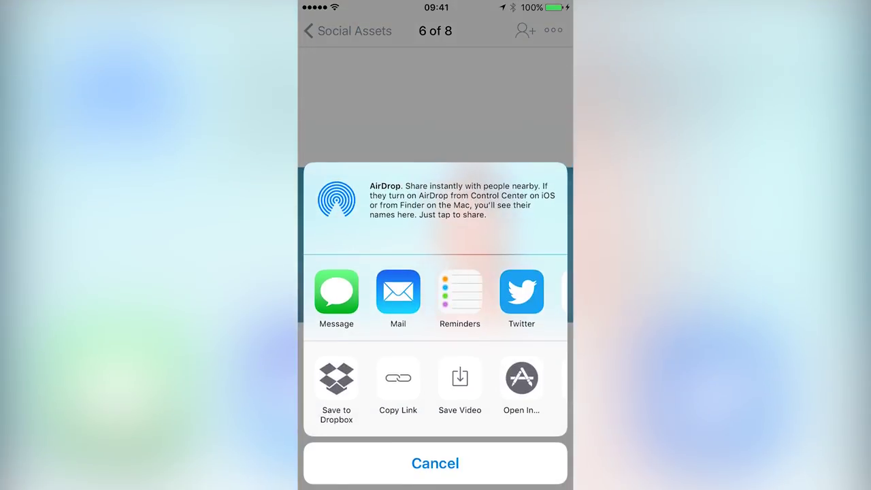
click(459, 379)
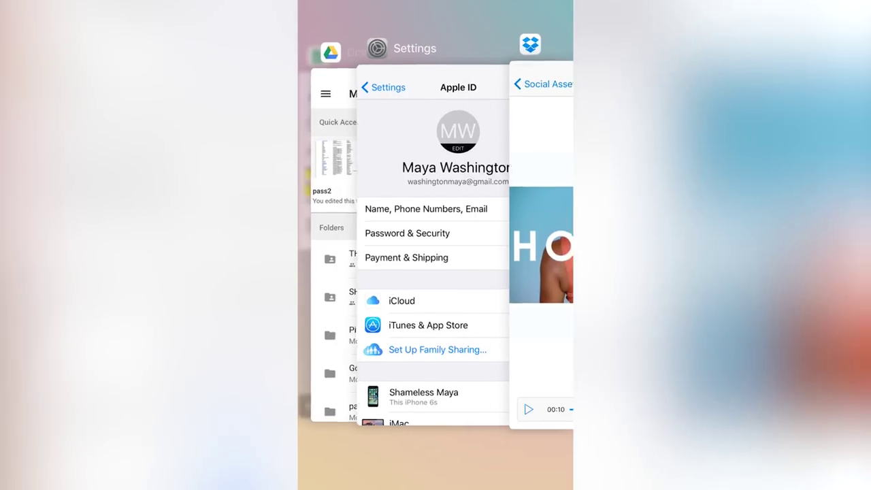
- Play the saved HOW TO video from the Camera Roll in Photos
drag(530, 273, 381, 272)
click(408, 187)
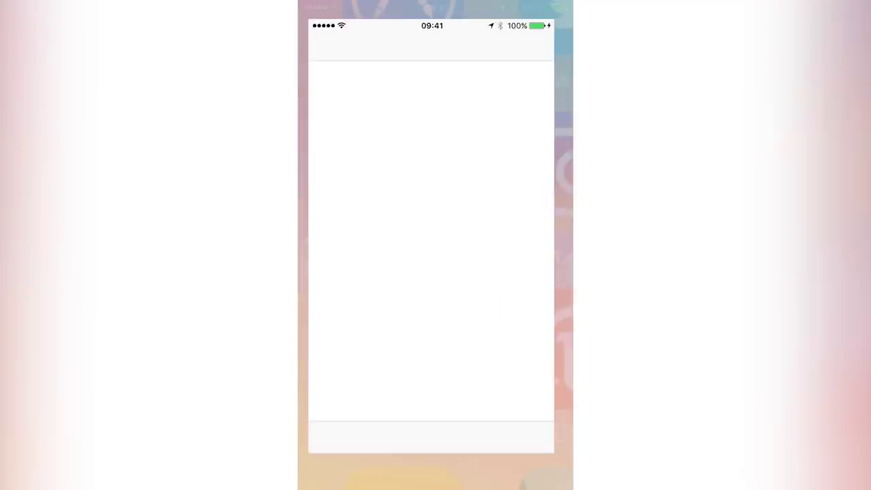
click(369, 129)
click(331, 420)
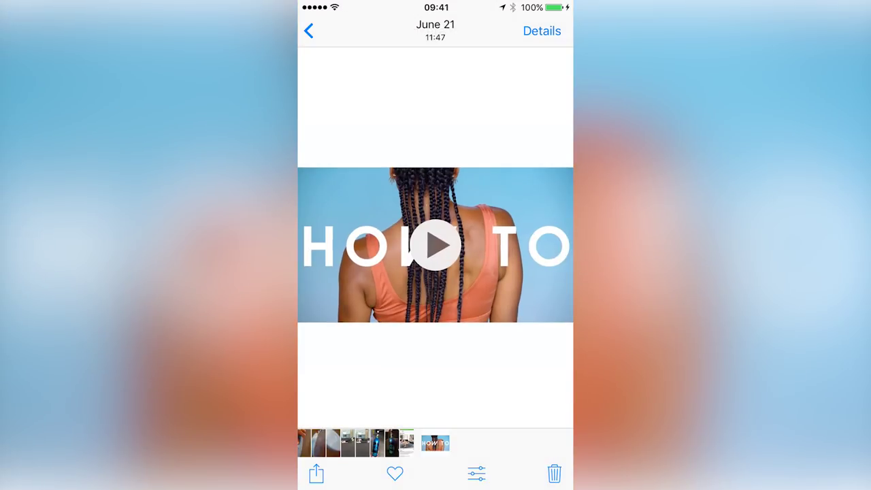
click(435, 245)
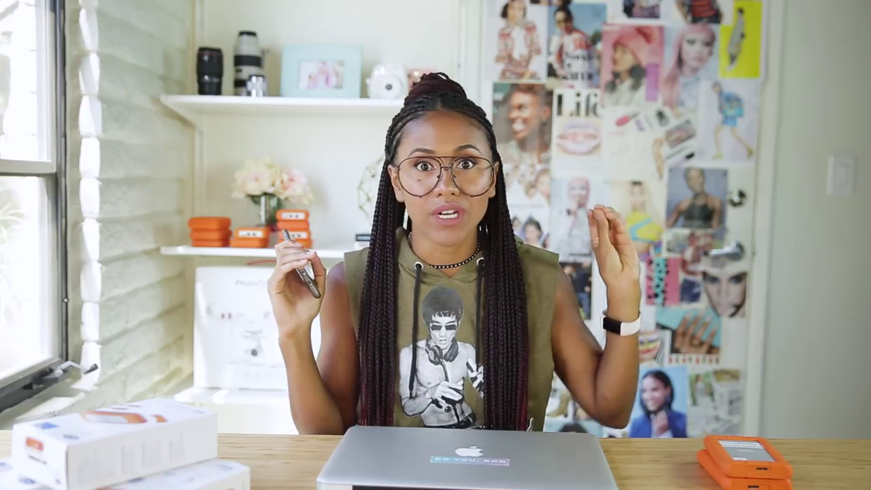
- Move Fine Cut_7.mp4 into the Exports folder and save it from Dropbox to Photos
drag(43, 55, 330, 144)
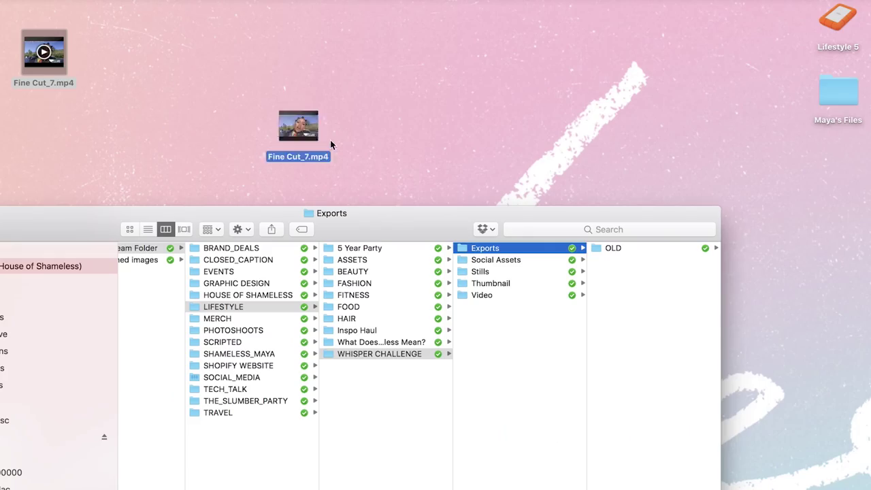
drag(573, 292, 646, 322)
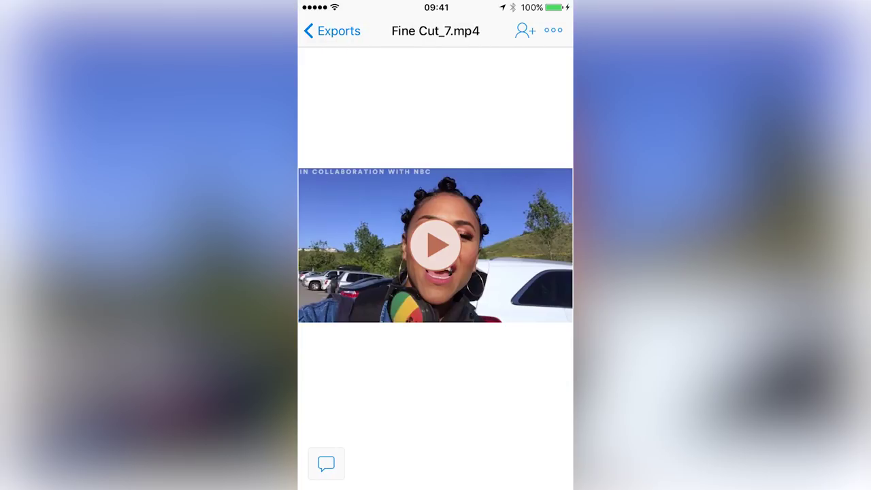
click(553, 30)
click(353, 116)
click(458, 378)
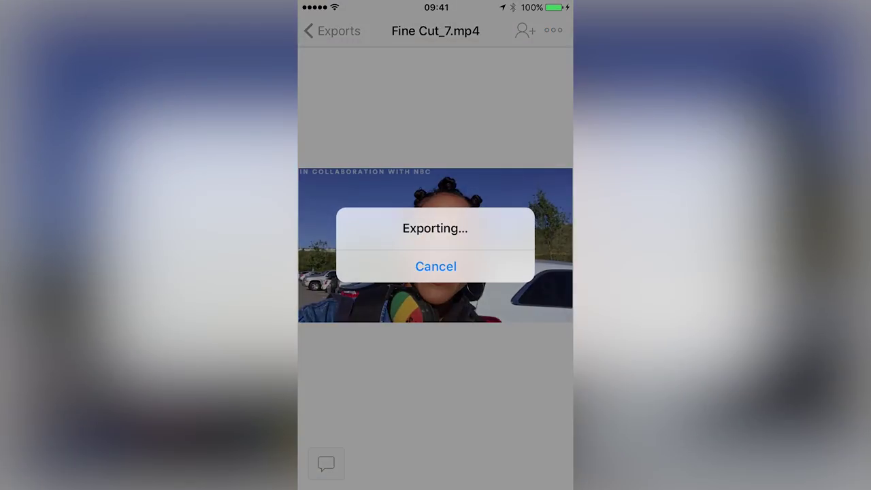